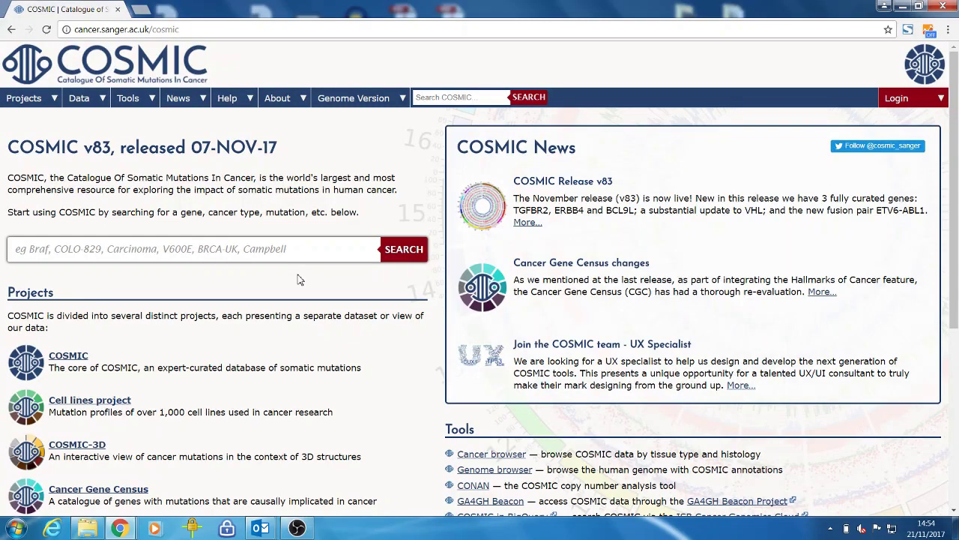
# - Search COSMIC for 'colo-829' and open the first matching sample's overview
pyautogui.write('colo')
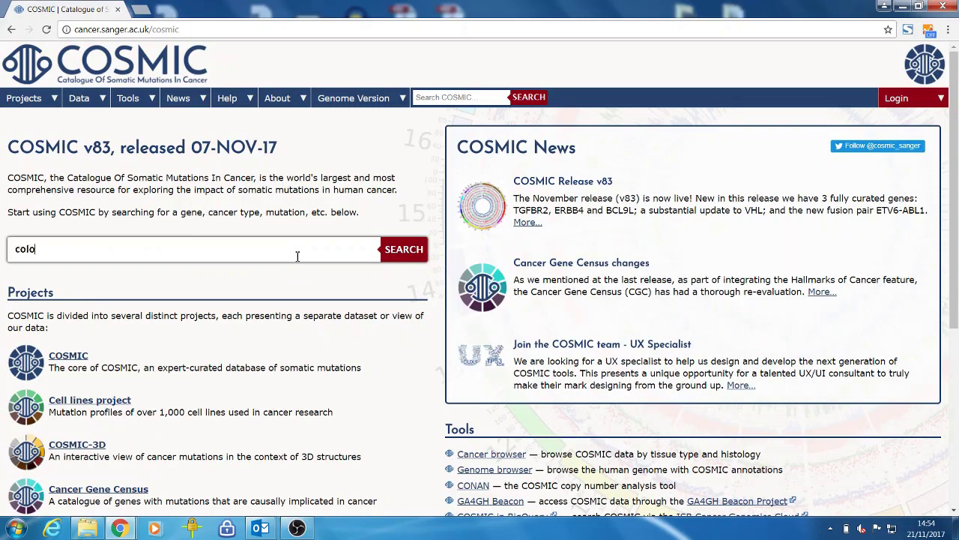
pyautogui.write('-829')
pyautogui.press('Return')
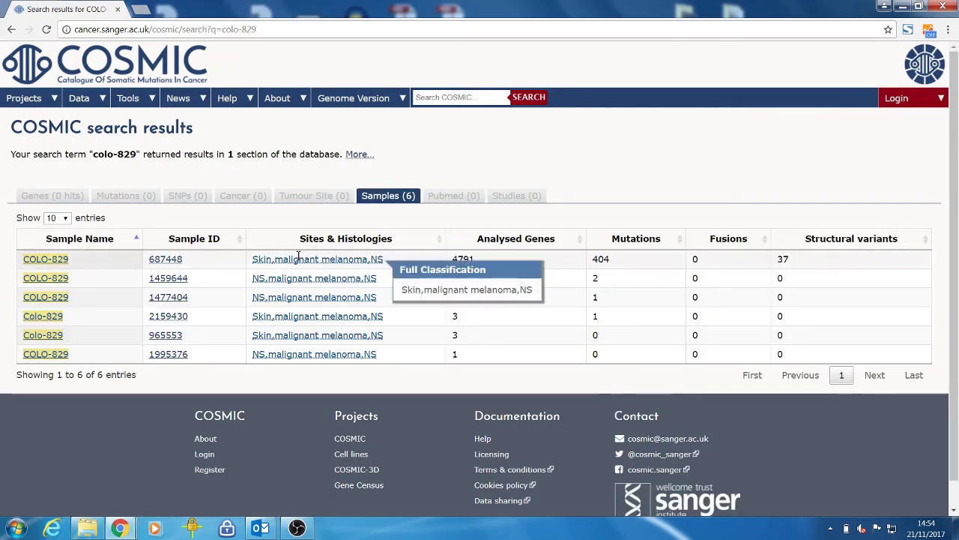
pyautogui.click(62, 262)
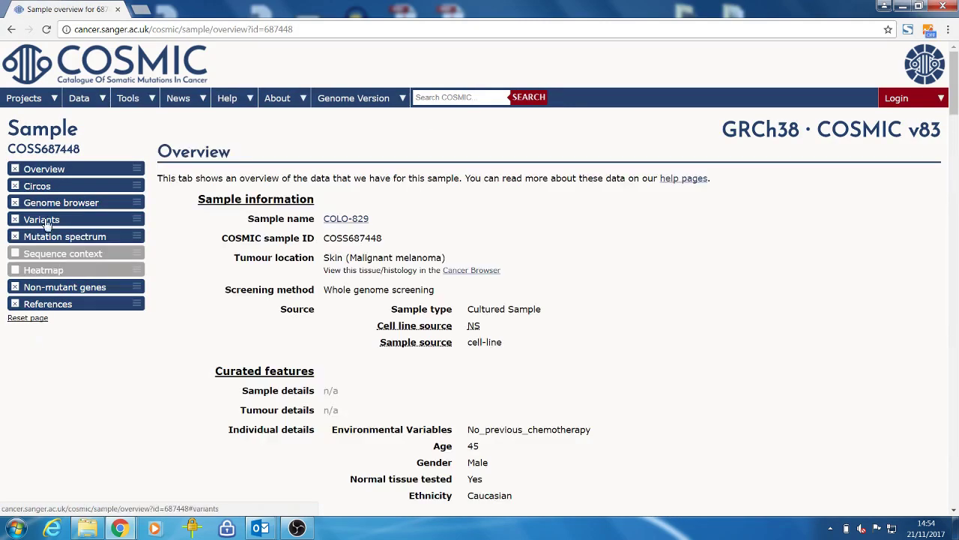
# - Check sample COSS687448's variants, then return to its overview section
pyautogui.click(42, 223)
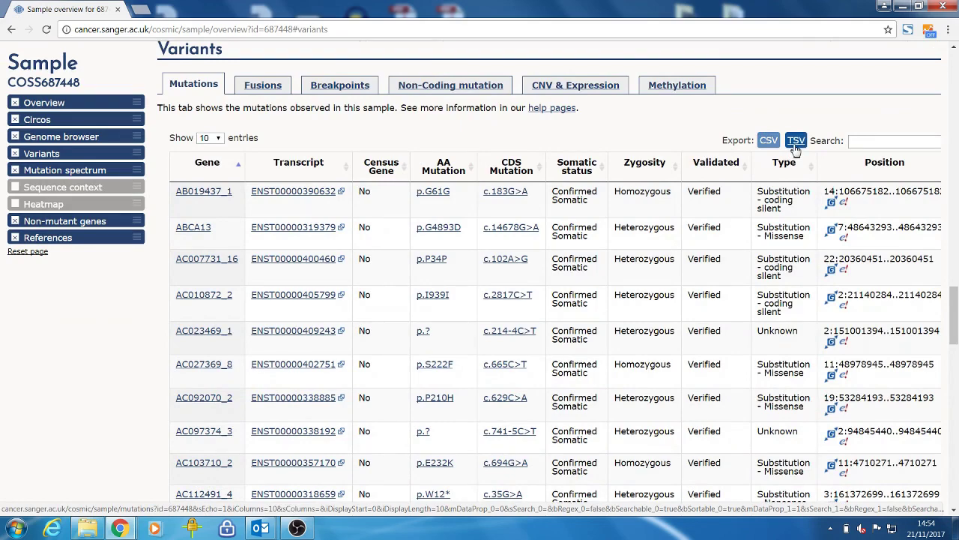
pyautogui.click(52, 109)
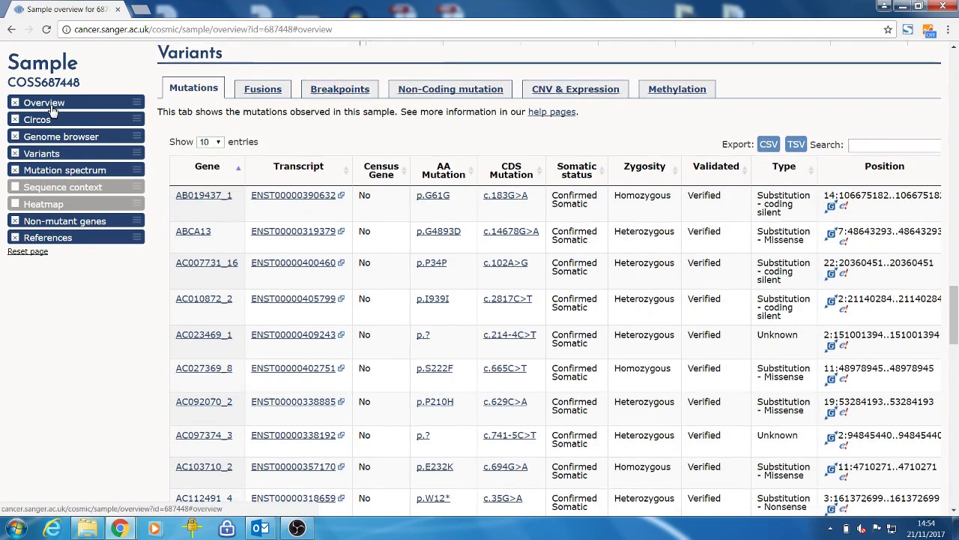
pyautogui.scroll(1, 53, 109)
# - Open COSMIC's Data Downloads page and sign in with the saved credentials
pyautogui.moveTo(84, 97)
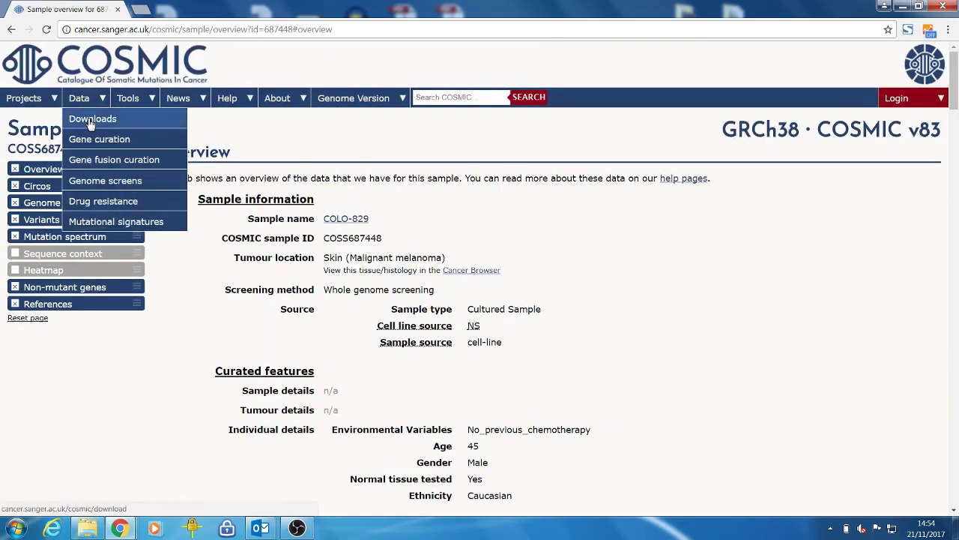
pyautogui.click(90, 120)
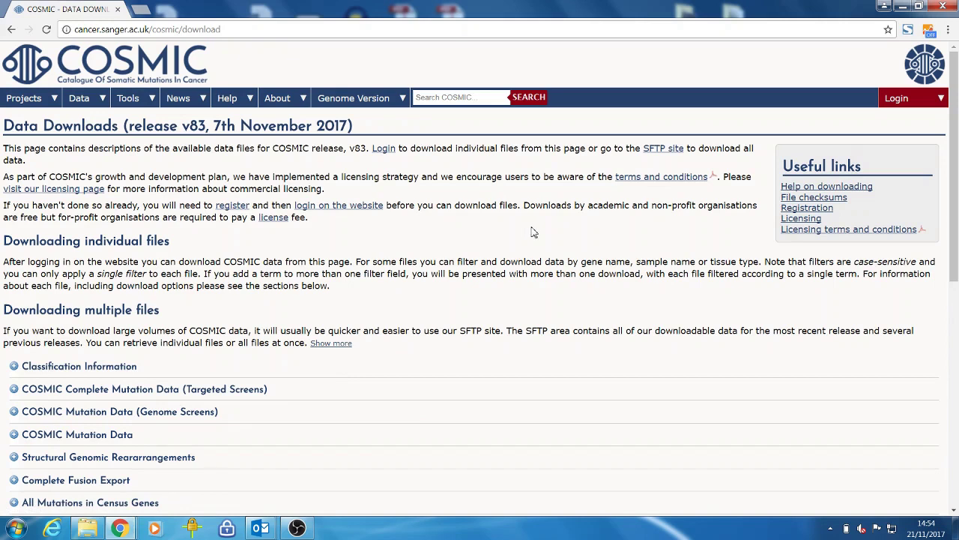
pyautogui.moveTo(877, 102)
pyautogui.click(873, 120)
pyautogui.click(202, 196)
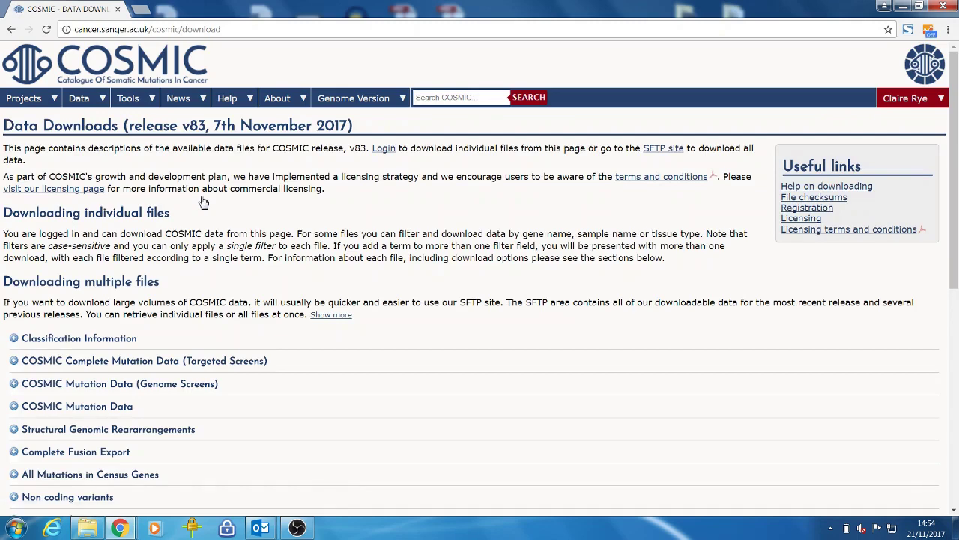
# - Expand the Complete Mutation Data (Targeted Screens) section to review its download options
pyautogui.click(108, 362)
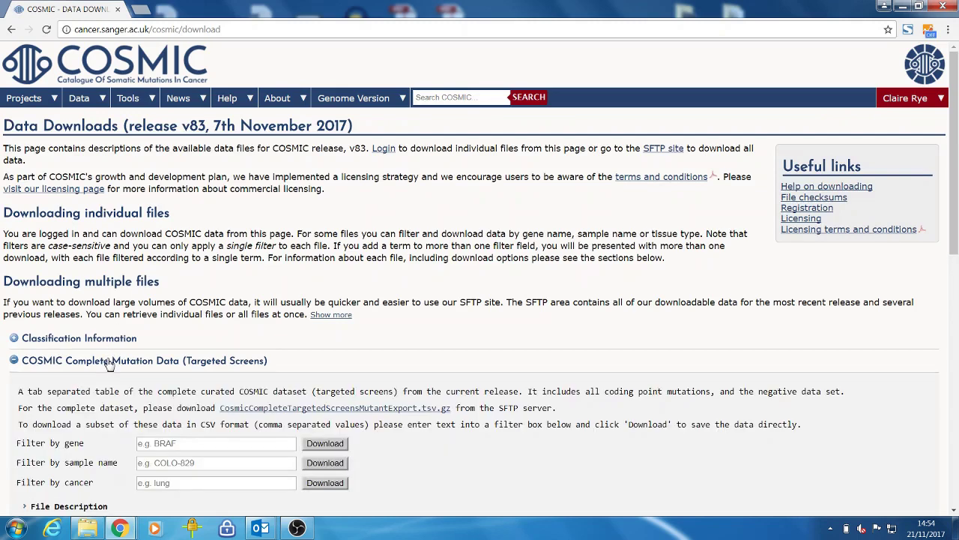
pyautogui.scroll(-2, 105, 363)
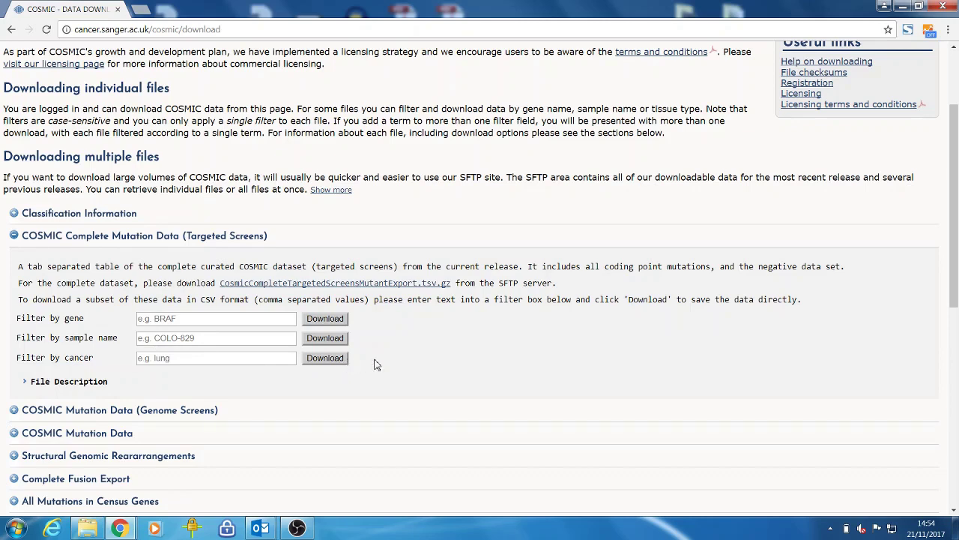
pyautogui.scroll(2, 377, 365)
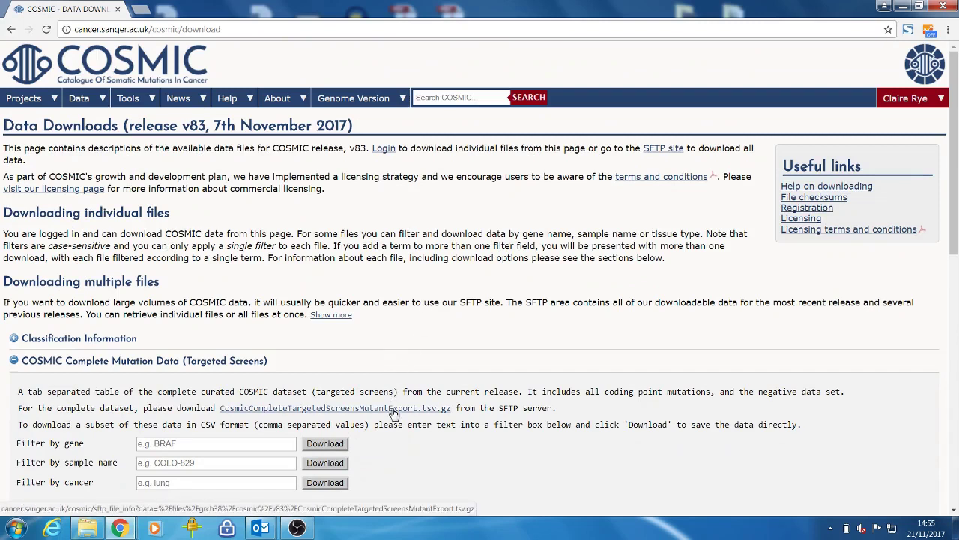
# - Open the SFTP help page showing host sftp-cancer.sanger.ac.uk, protocol sftp, port 22
pyautogui.click(662, 154)
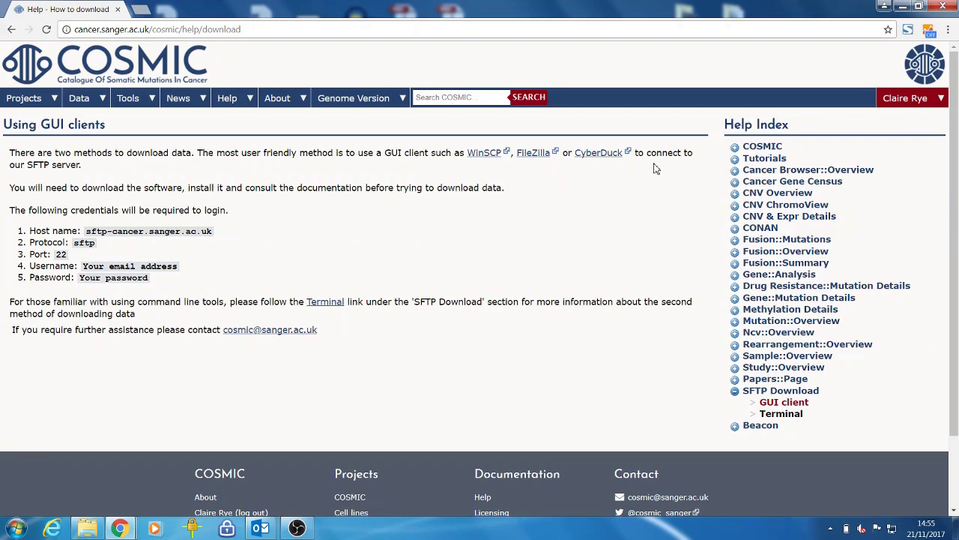
pyautogui.click(17, 528)
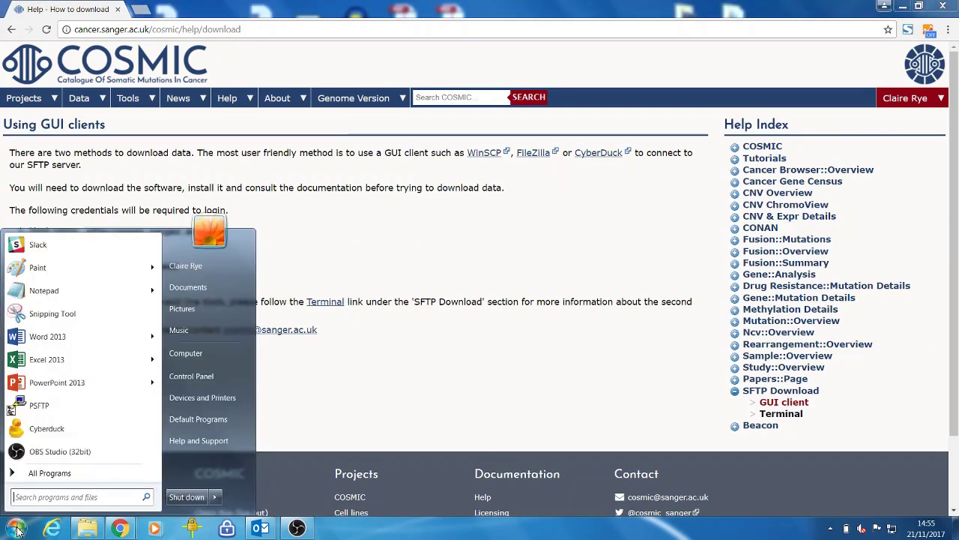
# - Launch PSFTP and connect to sftp-cancer.sanger.ac.uk with the account e-mail and password
pyautogui.click(41, 405)
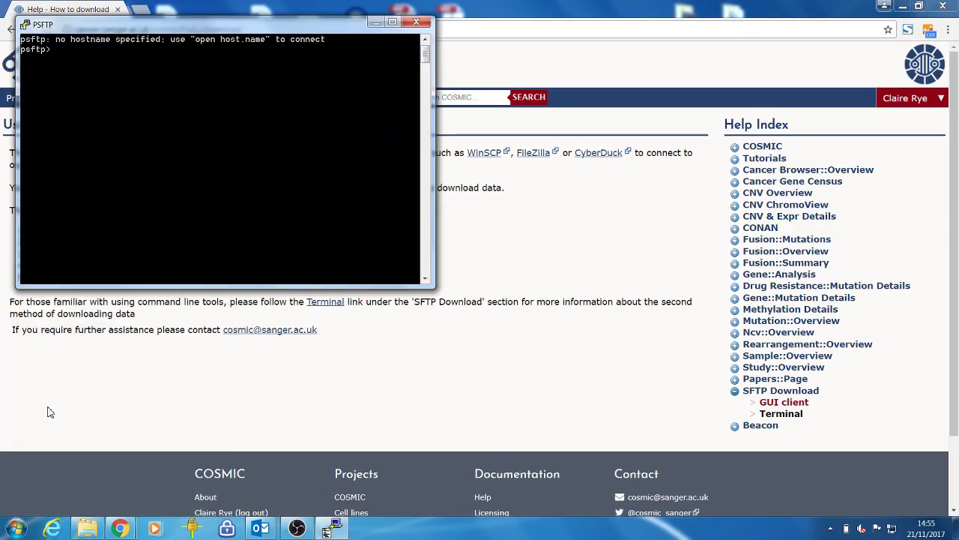
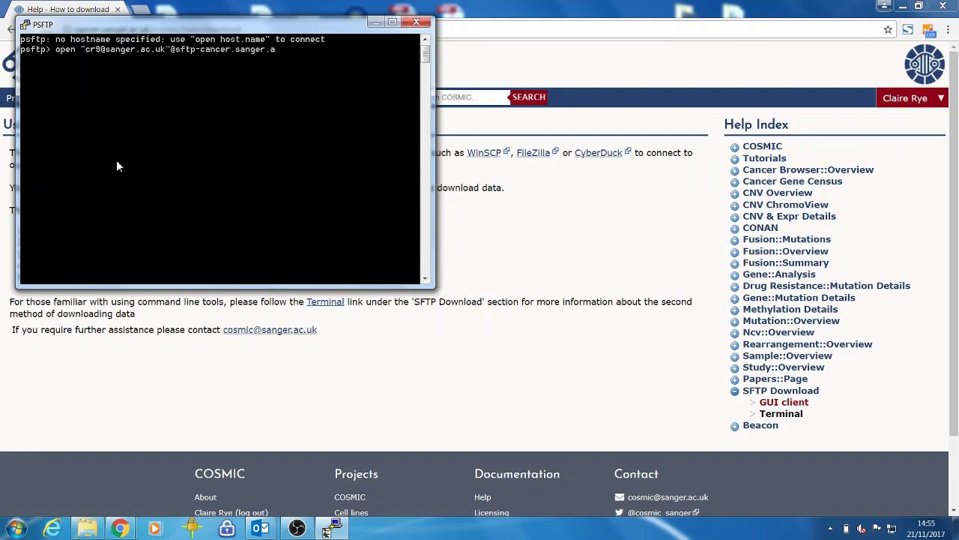
pyautogui.write('c.uk')
pyautogui.press('Return')
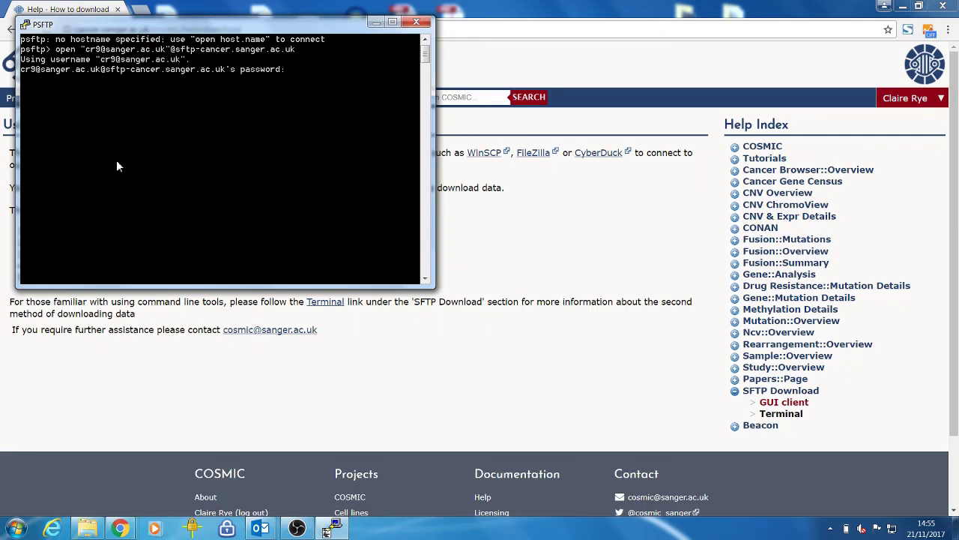
pyautogui.press('Return')
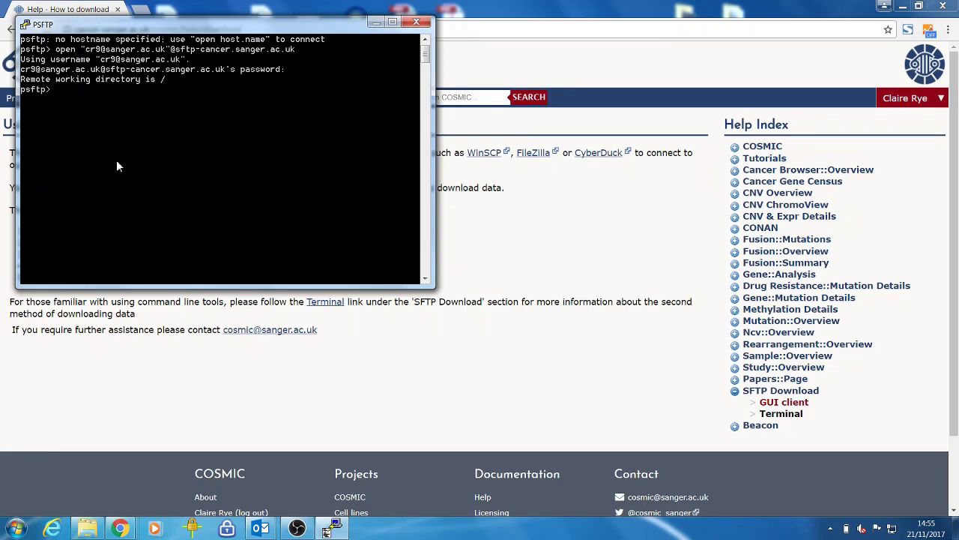
# - List the server root and set the local directory to c:/users/cr9/downloads
pyautogui.write('ls')
pyautogui.press('Return')
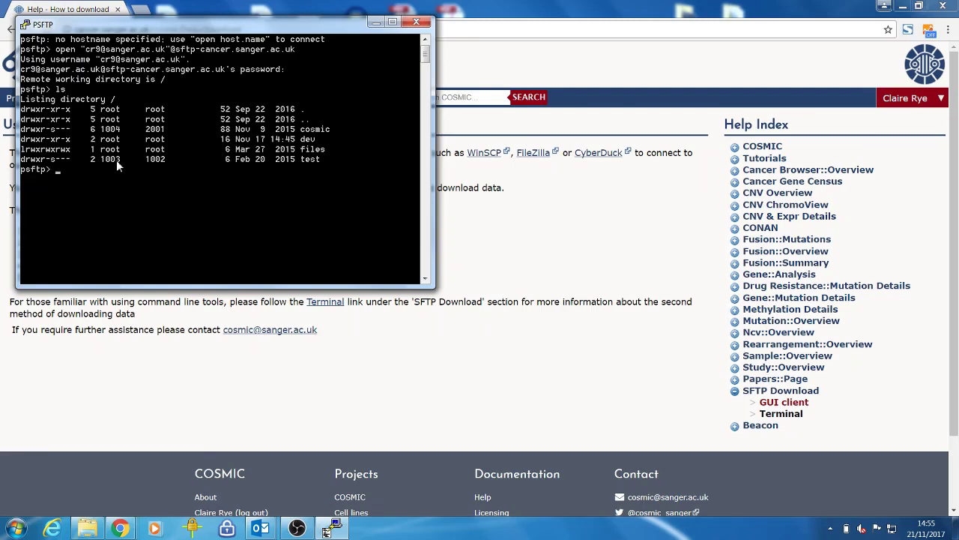
pyautogui.write('lcd')
pyautogui.write(' c')
pyautogui.write(':/users/c')
pyautogui.write('u')
pyautogui.press('BackSpace')
pyautogui.write('r9/download')
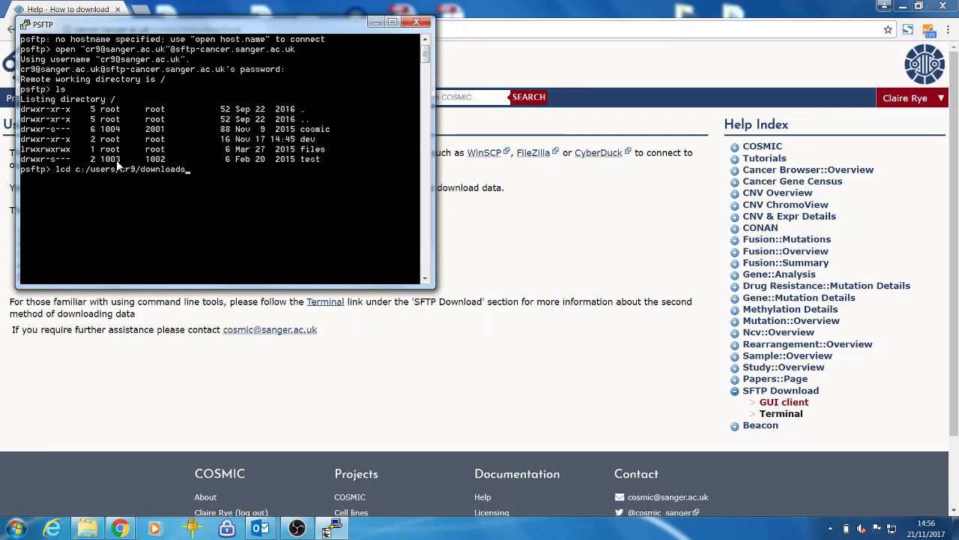
pyautogui.write('s')
pyautogui.press('Return')
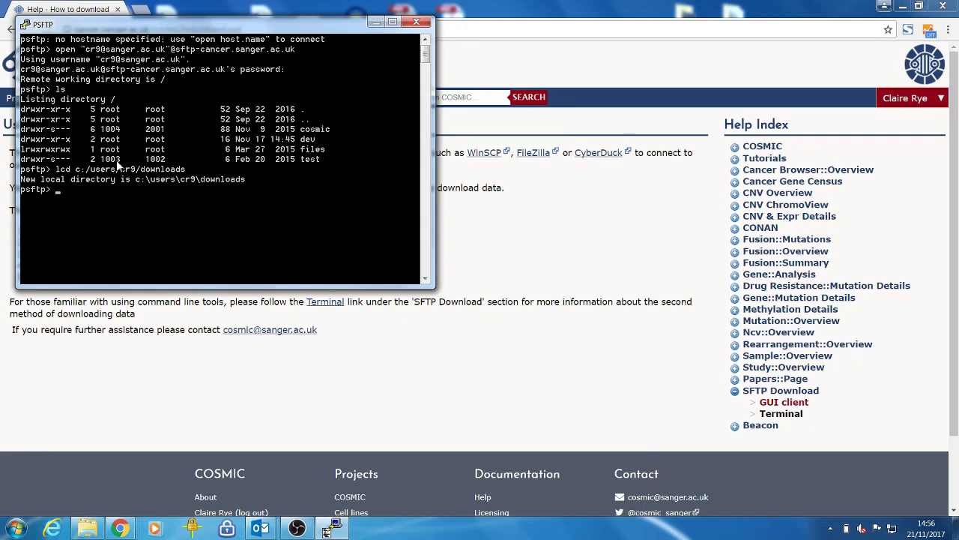
# - Confirm the local directory with lpwd and list the remote root again
pyautogui.write('lpwd')
pyautogui.press('Return')
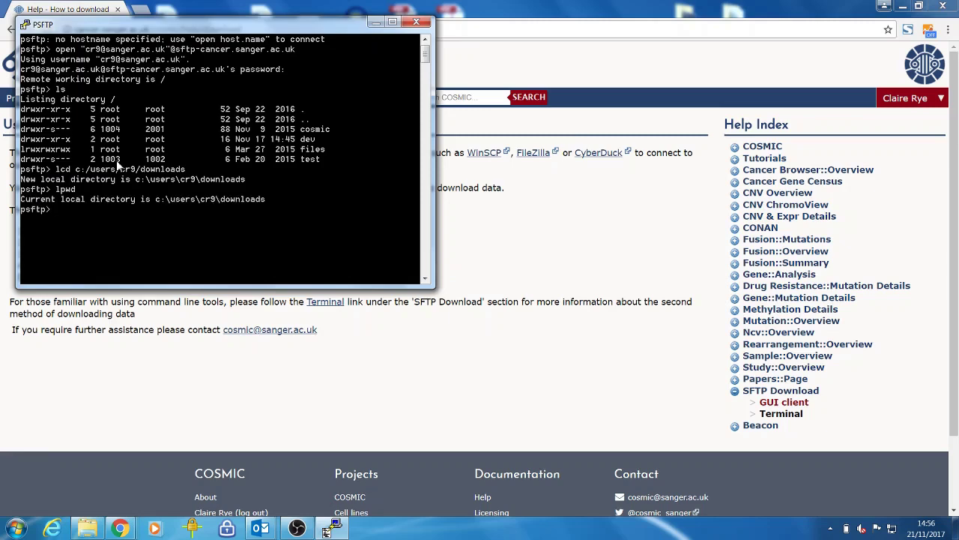
pyautogui.write('ls')
pyautogui.press('Return')
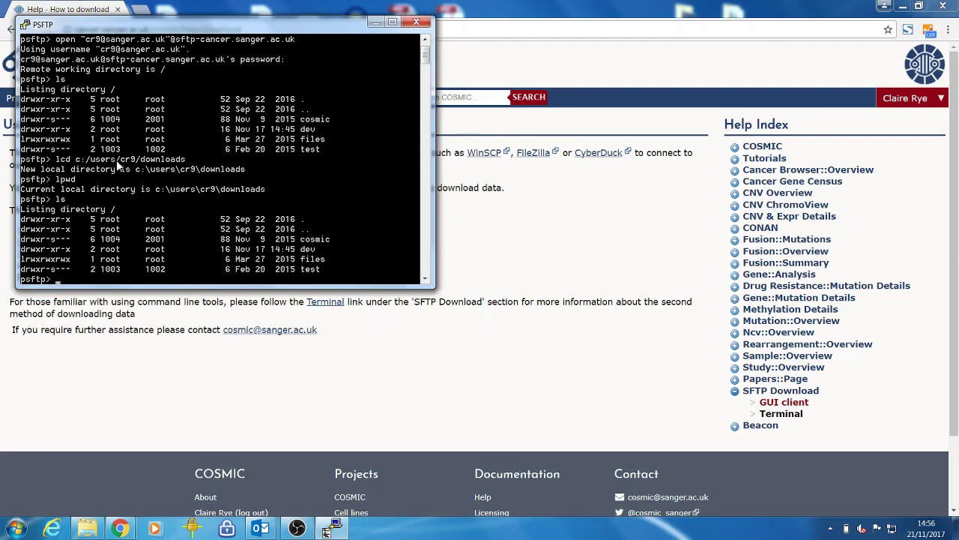
# - Browse the remote cosmic folder, then return to the root and list it
pyautogui.write('cd cosmic')
pyautogui.press('Return')
pyautogui.write('ls')
pyautogui.press('Return')
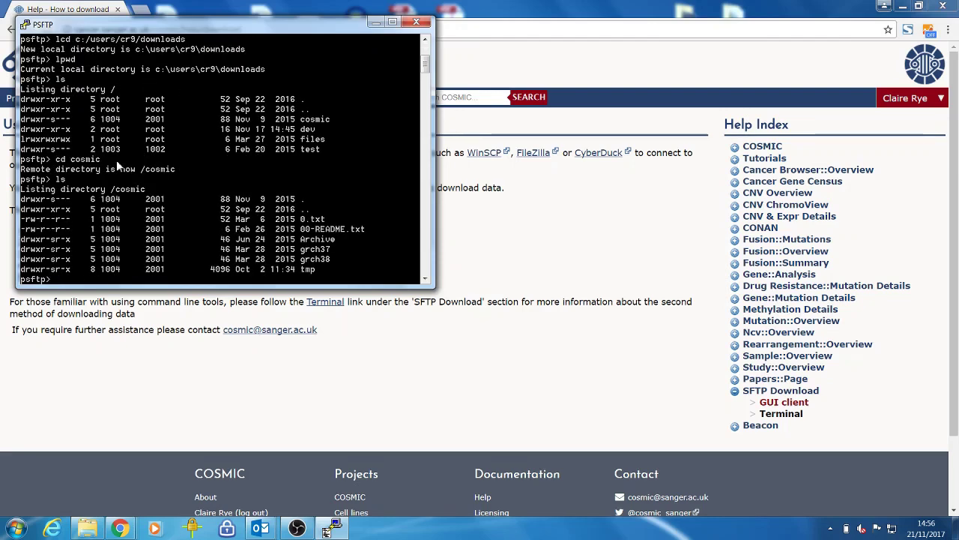
pyautogui.write('cd ..')
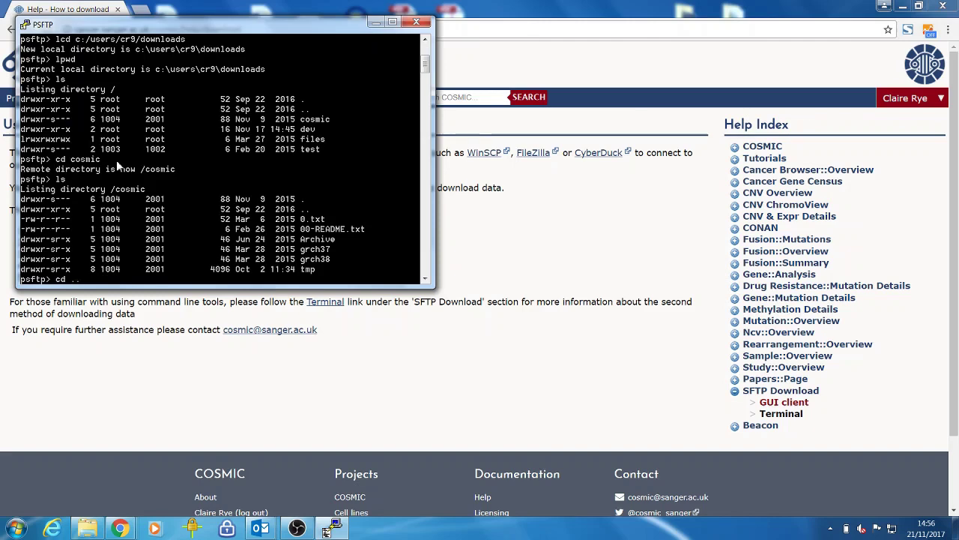
pyautogui.press('Return')
pyautogui.write('l')
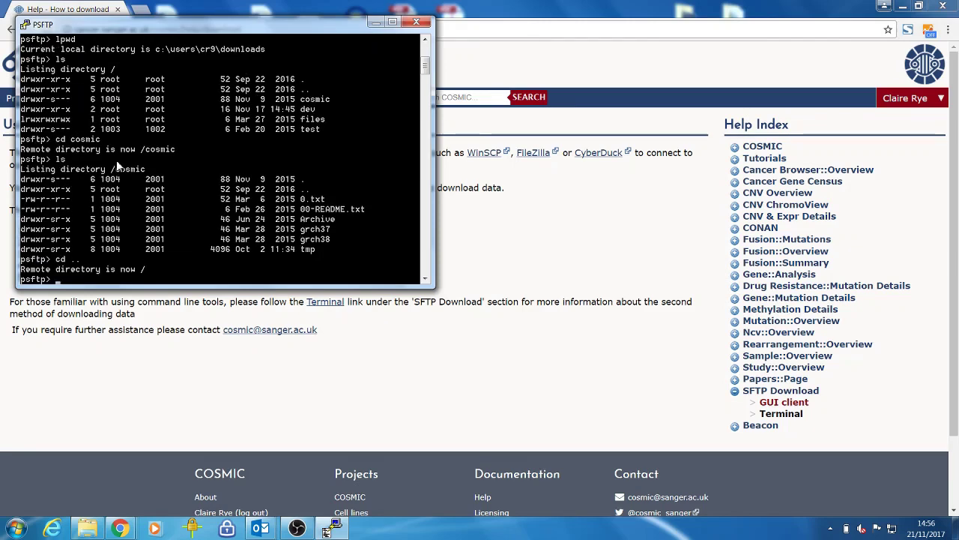
pyautogui.write('s')
pyautogui.press('Return')
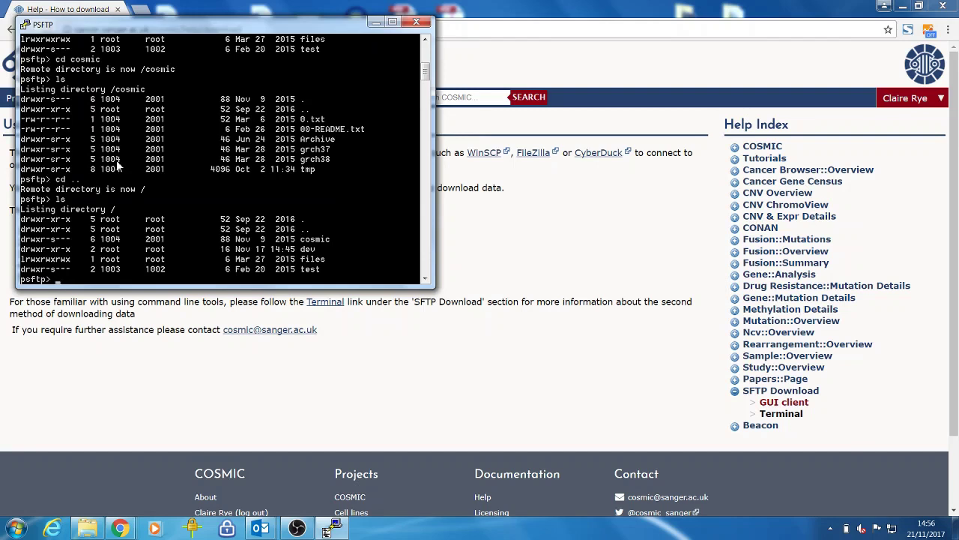
# - Move into cosmic/grch38/cosmic/v83 and list its files
pyautogui.write('cd cosmic/grch38/cosmic/v83')
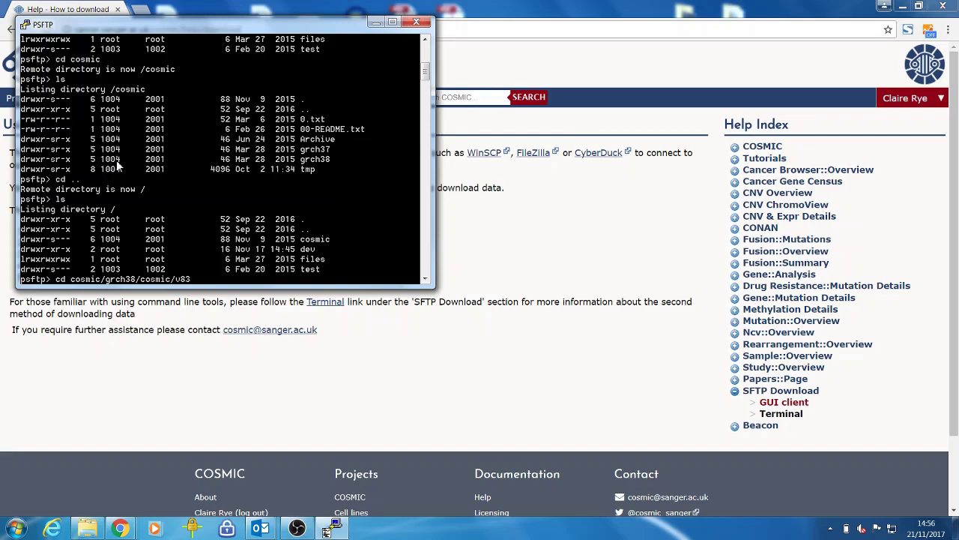
pyautogui.press('Return')
pyautogui.write('ls')
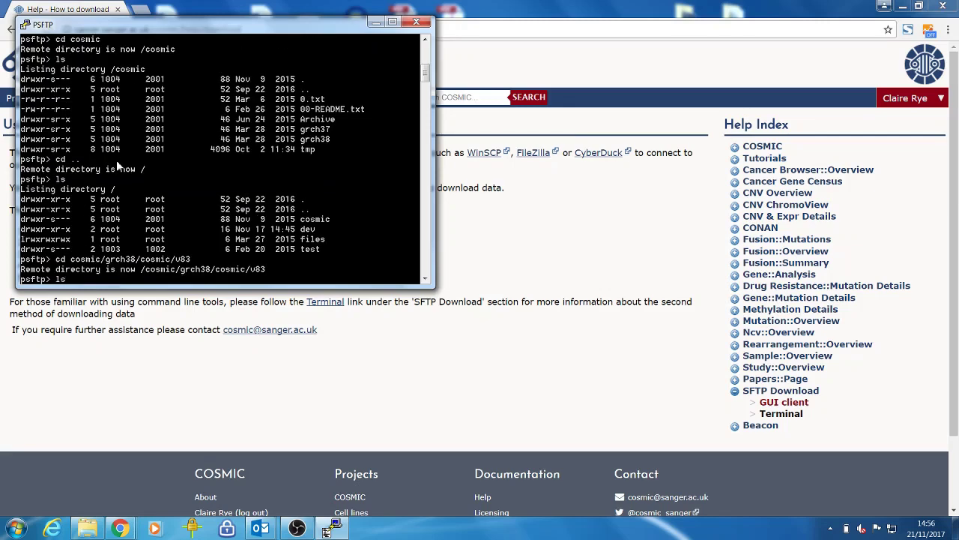
pyautogui.press('Return')
# - Download README-cosmic.txt with get and check it in the local Downloads folder
pyautogui.write('get')
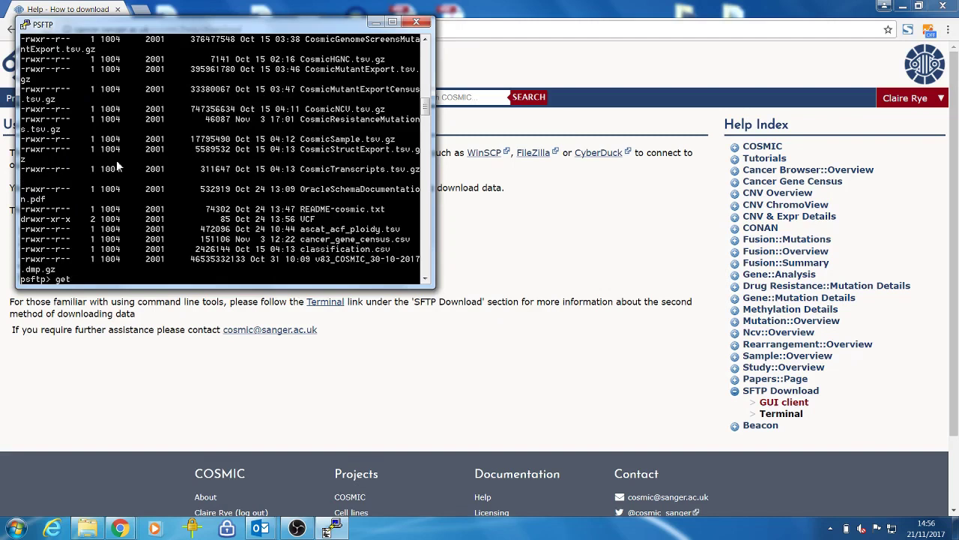
pyautogui.write(' README-cosmic.txt')
pyautogui.press('Return')
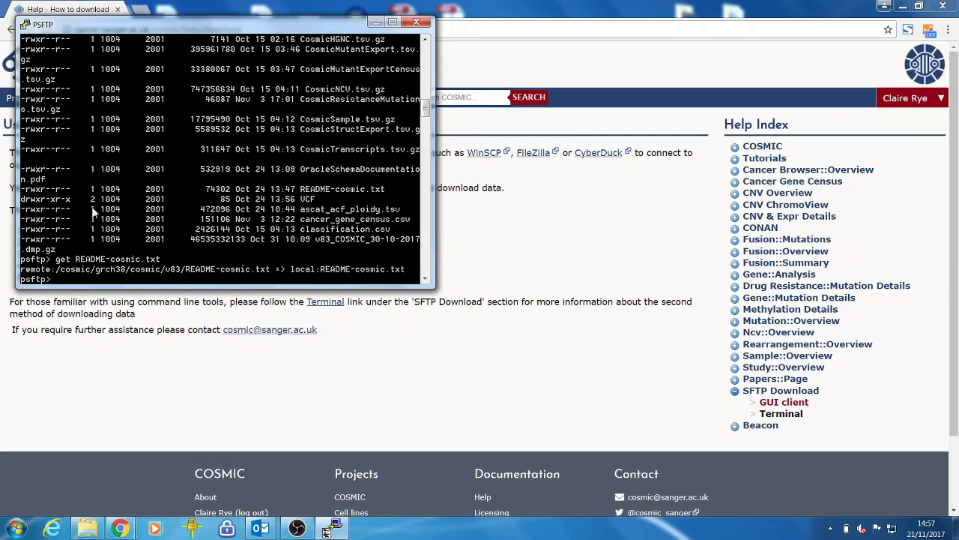
pyautogui.click(88, 531)
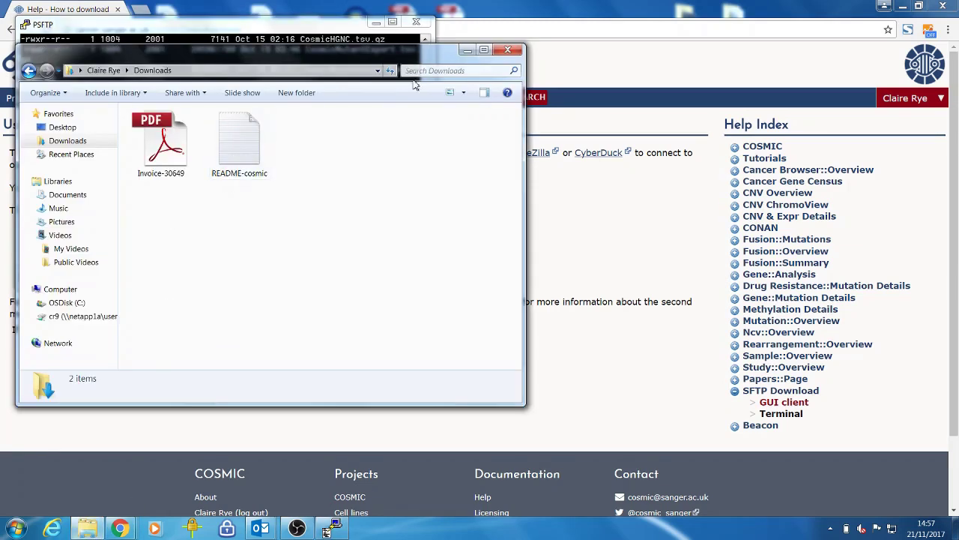
# - Minimise Explorer and PSFTP and go to COSMIC's Data Downloads page
pyautogui.click(467, 49)
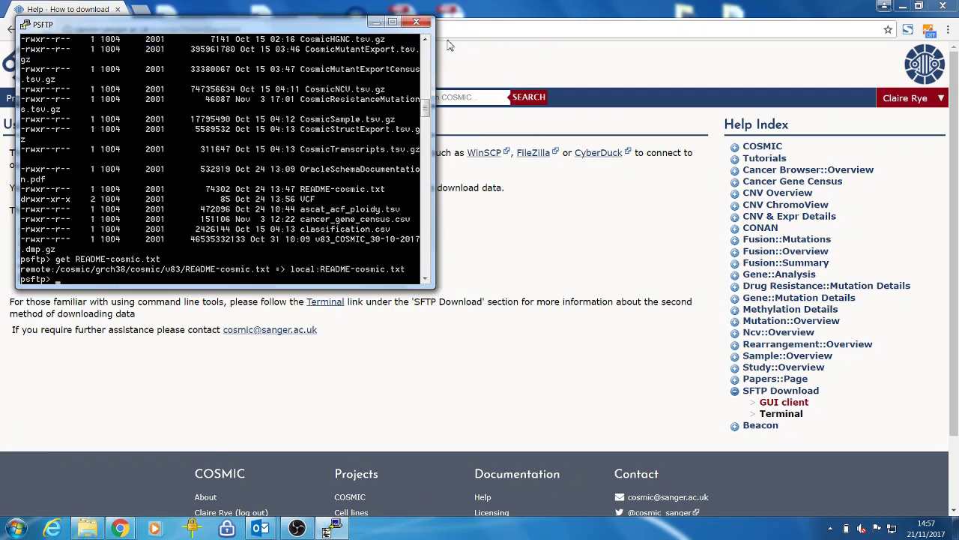
pyautogui.click(376, 22)
pyautogui.moveTo(93, 101)
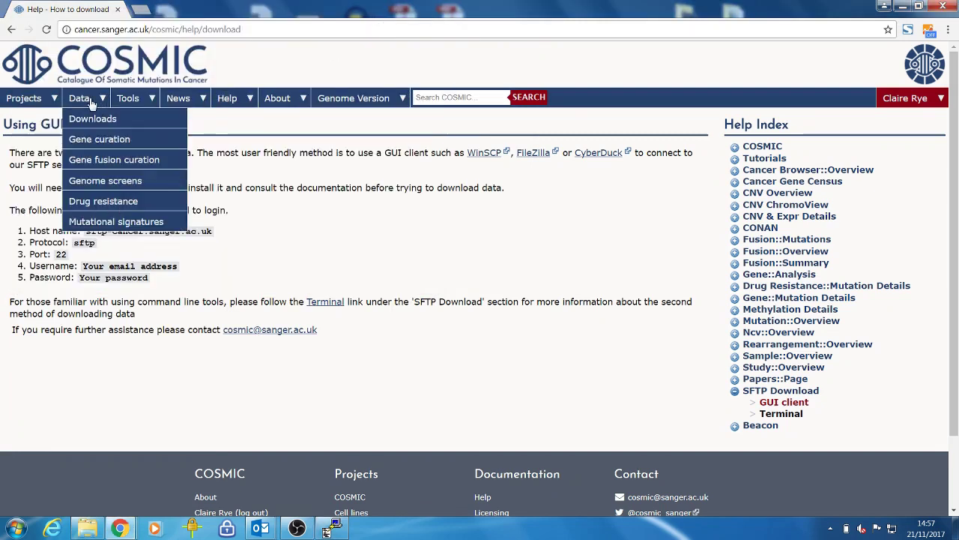
pyautogui.click(94, 122)
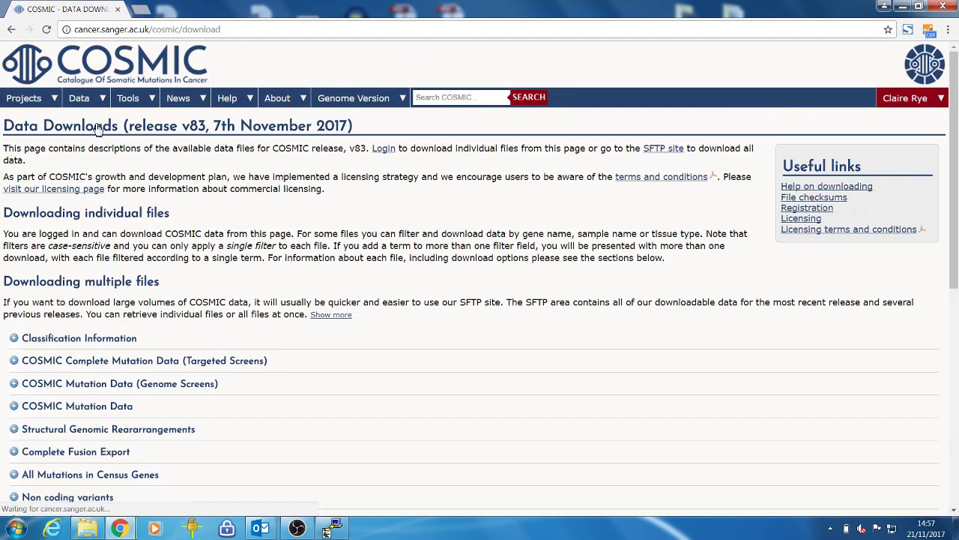